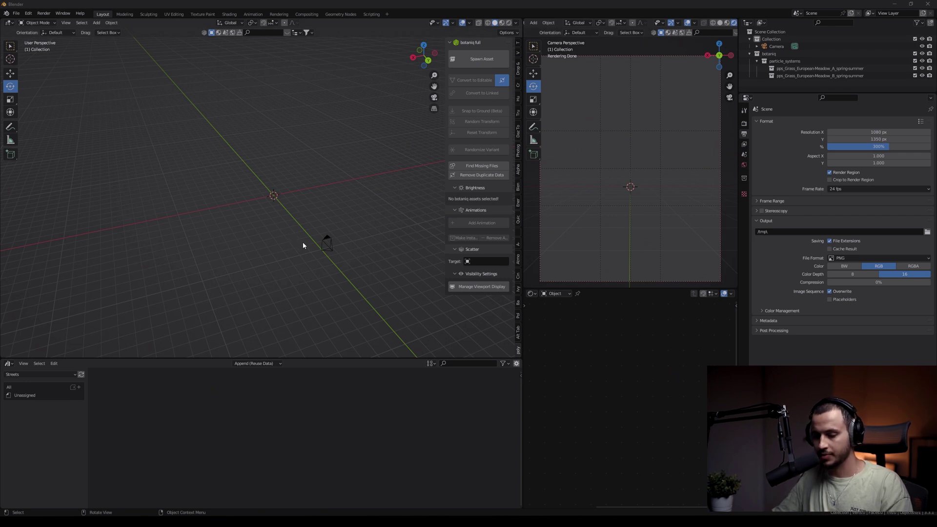
Step: Add a grid mesh and scale it up by 12 into a large ground plane
{"action": "key", "text": "shift+a"}
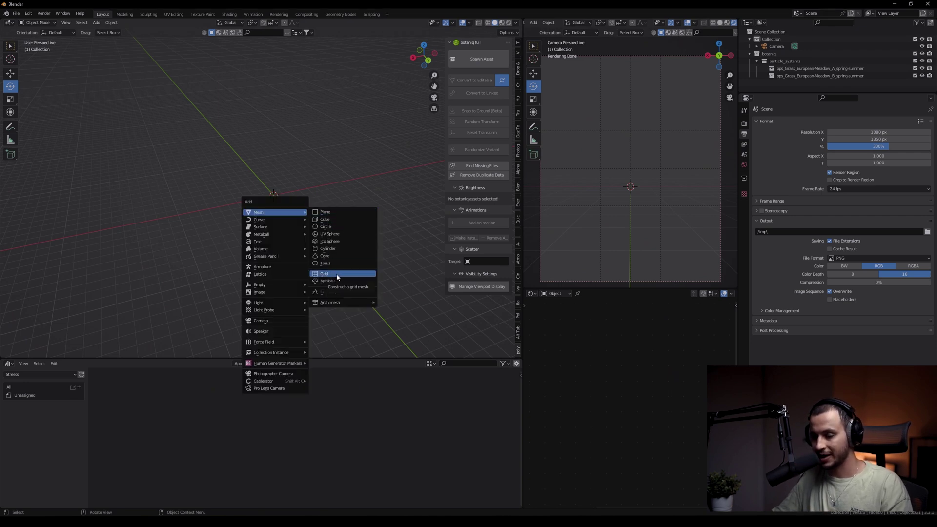
{"action": "left_click", "coordinate": [337, 277]}
{"action": "key", "text": "s"}
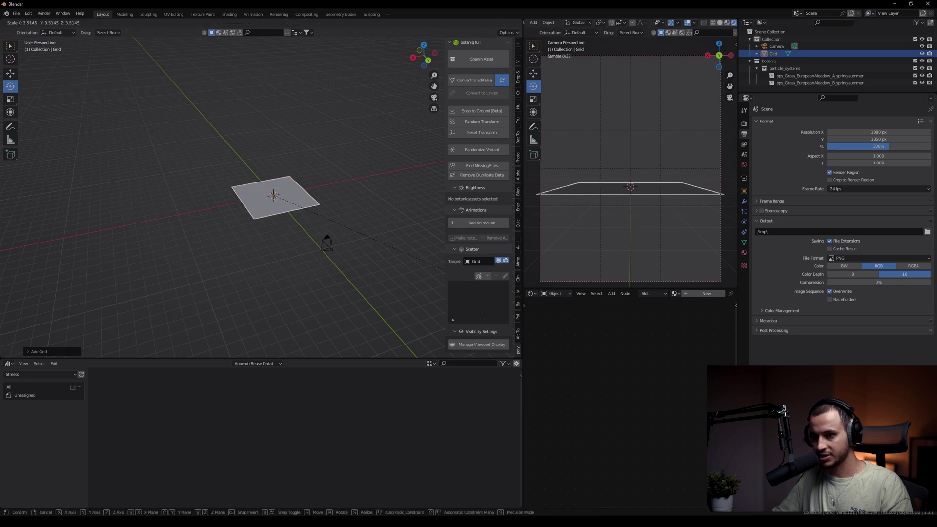
{"action": "type", "text": "12"}
{"action": "key", "text": "Return"}
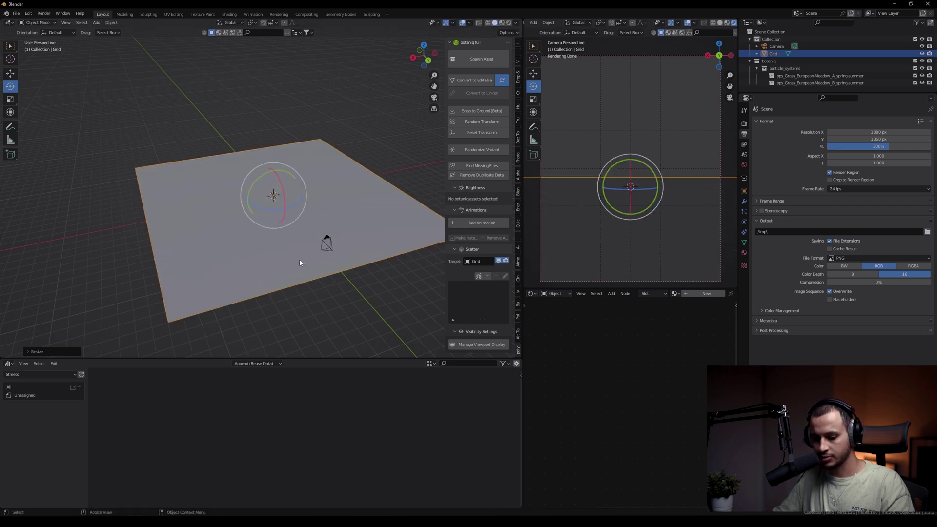
Step: Use the grid's context menu, then orbit and zoom the view around the ground plane
{"action": "right_click", "coordinate": [299, 260]}
{"action": "left_click", "coordinate": [303, 254]}
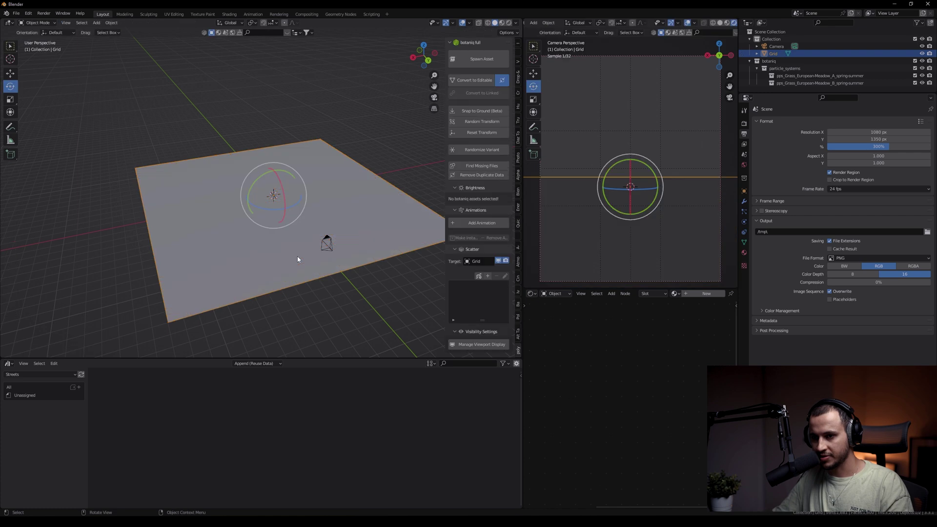
{"action": "right_click", "coordinate": [297, 259]}
{"action": "mouse_move", "coordinate": [301, 240]}
{"action": "middle_mouse_down"}
{"action": "mouse_move", "coordinate": [344, 251]}
{"action": "mouse_move", "coordinate": [296, 248]}
{"action": "middle_mouse_up"}
{"action": "scroll", "coordinate": [326, 247], "scroll_direction": "down", "scroll_amount": 2}
{"action": "scroll", "coordinate": [303, 236], "scroll_direction": "down", "scroll_amount": 2}
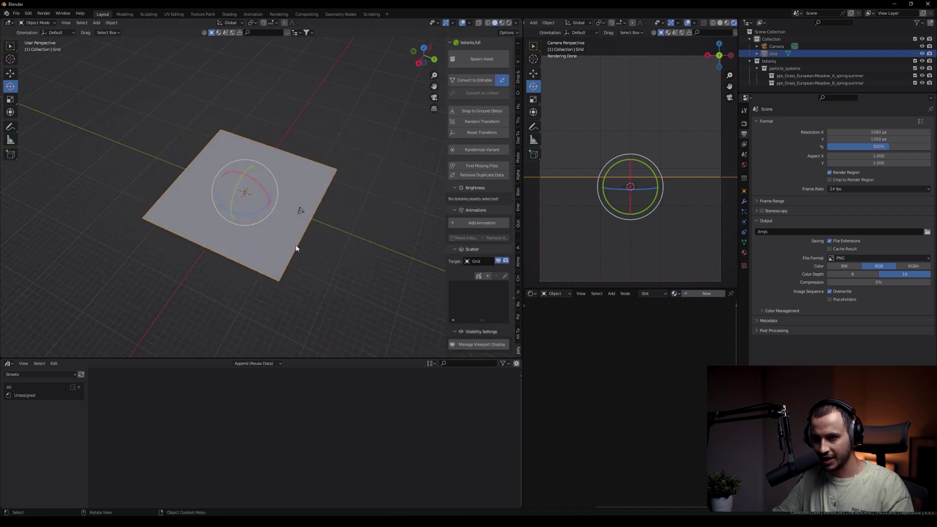
Step: Place two linked copies of the grid beside the original
{"action": "key", "text": "alt+d"}
{"action": "left_click", "coordinate": [305, 198]}
{"action": "mouse_move", "coordinate": [305, 198]}
{"action": "middle_mouse_down"}
{"action": "mouse_move", "coordinate": [257, 197]}
{"action": "mouse_move", "coordinate": [248, 224]}
{"action": "middle_mouse_up"}
{"action": "key", "text": "alt+d"}
{"action": "key", "text": "x"}
{"action": "left_click", "coordinate": [352, 201]}
Step: Add a third linked copy, Grid.003, along X, align it, and reselect the centre Grid
{"action": "key", "text": "alt+d"}
{"action": "key", "text": "x"}
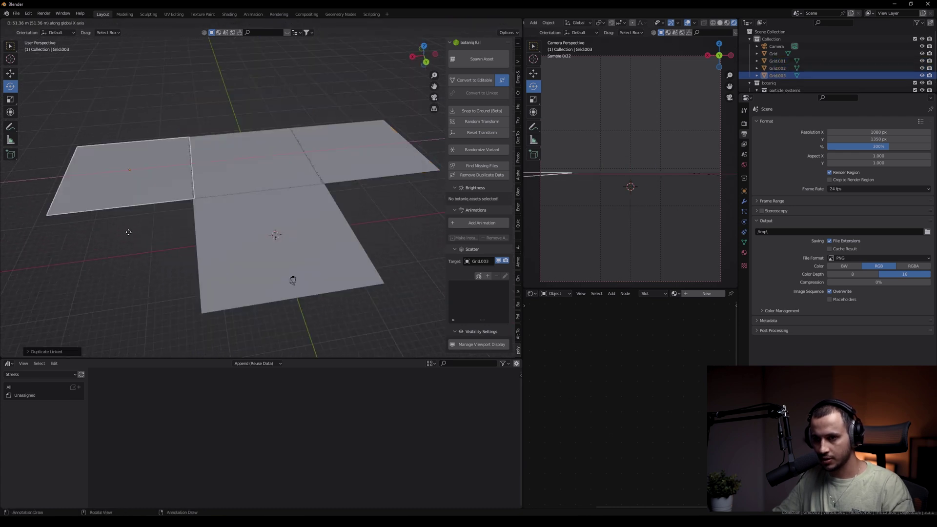
{"action": "left_click", "coordinate": [128, 232]}
{"action": "key", "text": "g"}
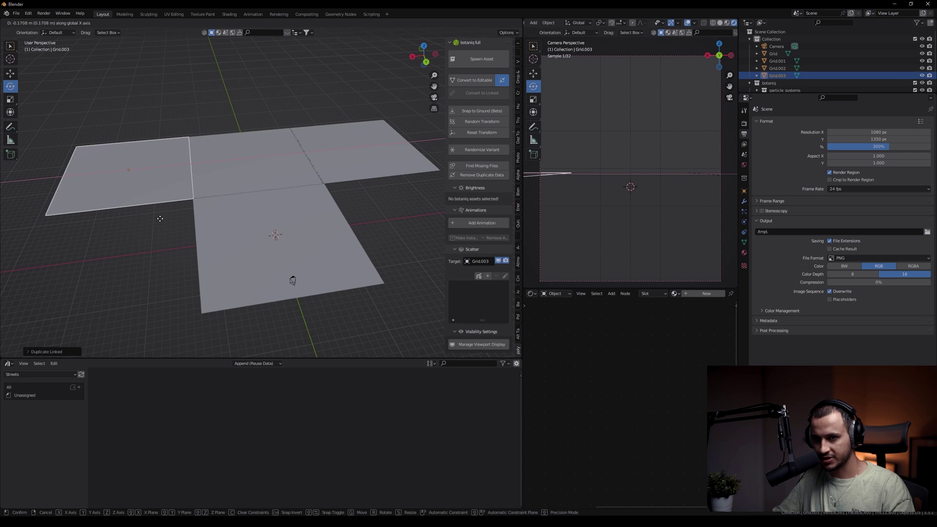
{"action": "left_click", "coordinate": [160, 221]}
{"action": "left_click", "coordinate": [320, 241]}
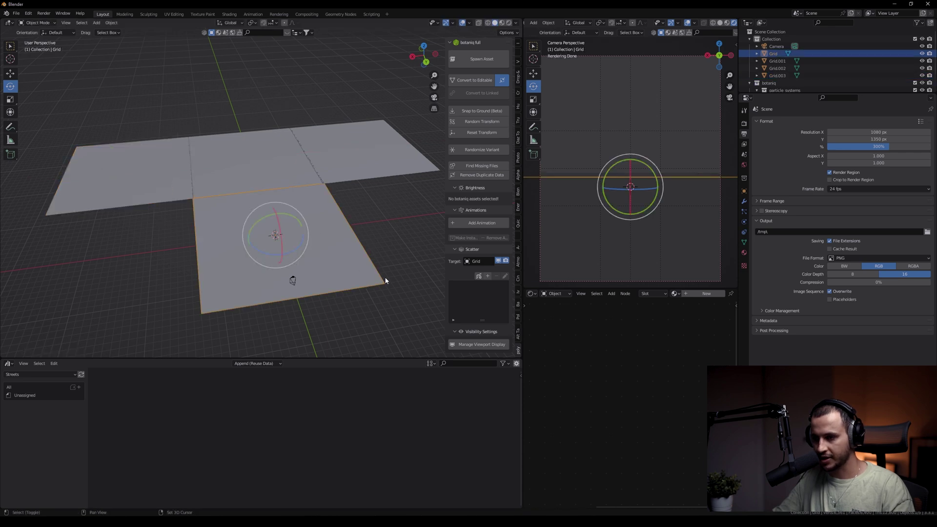
{"action": "middle_click_drag", "start_coordinate": [386, 280], "coordinate": [538, 238], "text": "shift"}
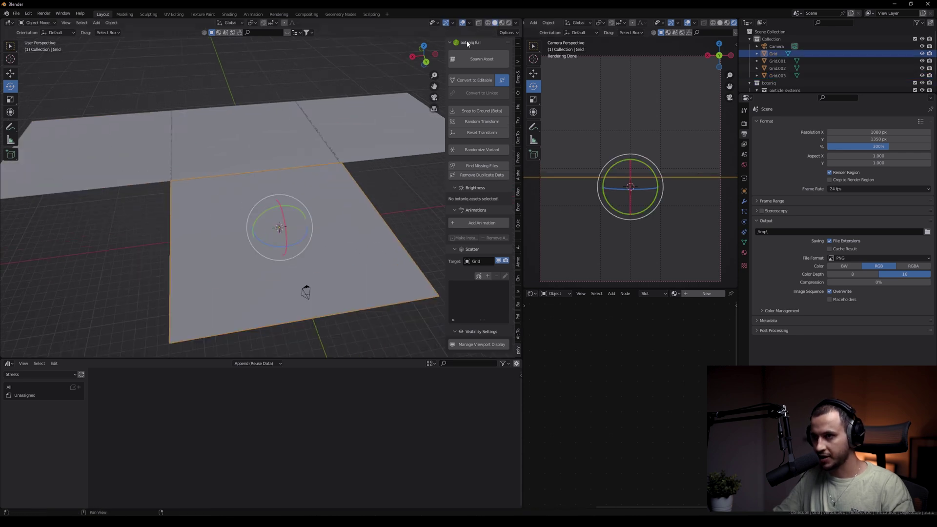
Step: Scatter the European Meadow (B) grass preset onto the centre grid plane
{"action": "left_click", "coordinate": [488, 276]}
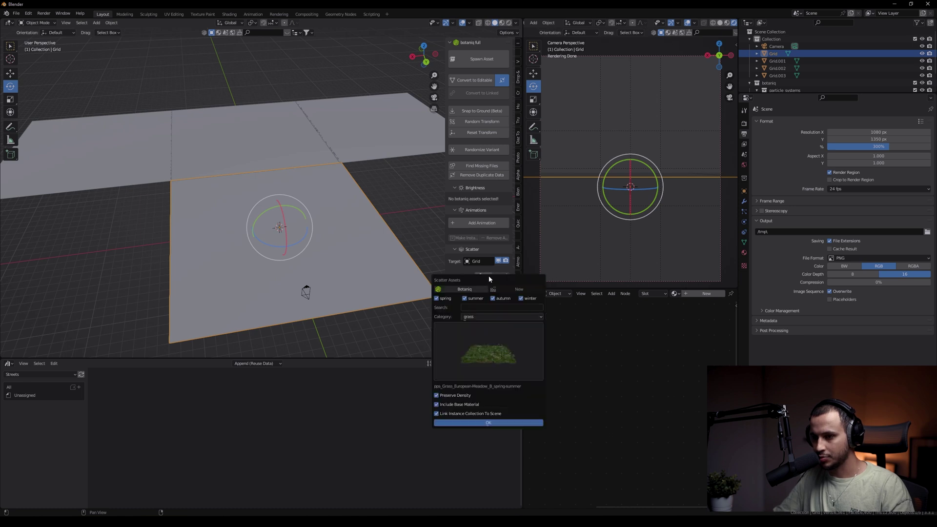
{"action": "left_click", "coordinate": [487, 347]}
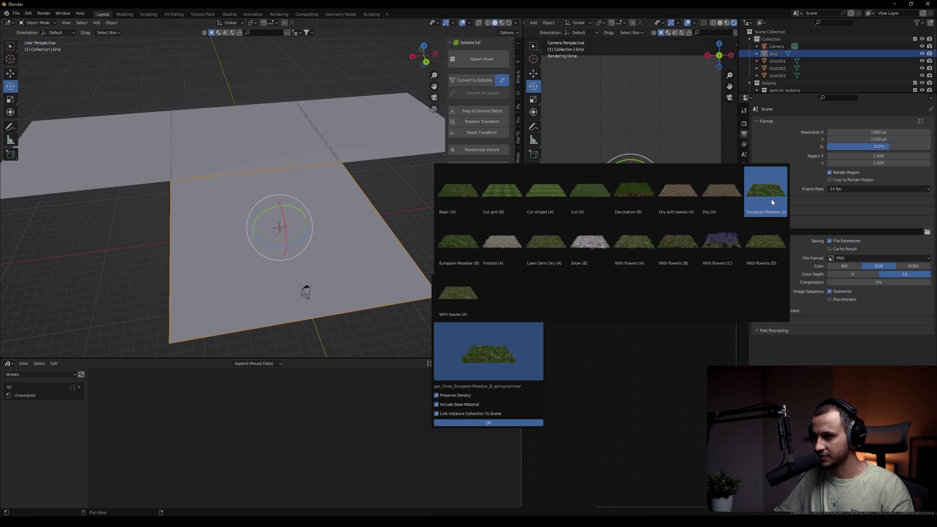
{"action": "left_click", "coordinate": [466, 240]}
{"action": "left_click", "coordinate": [487, 423]}
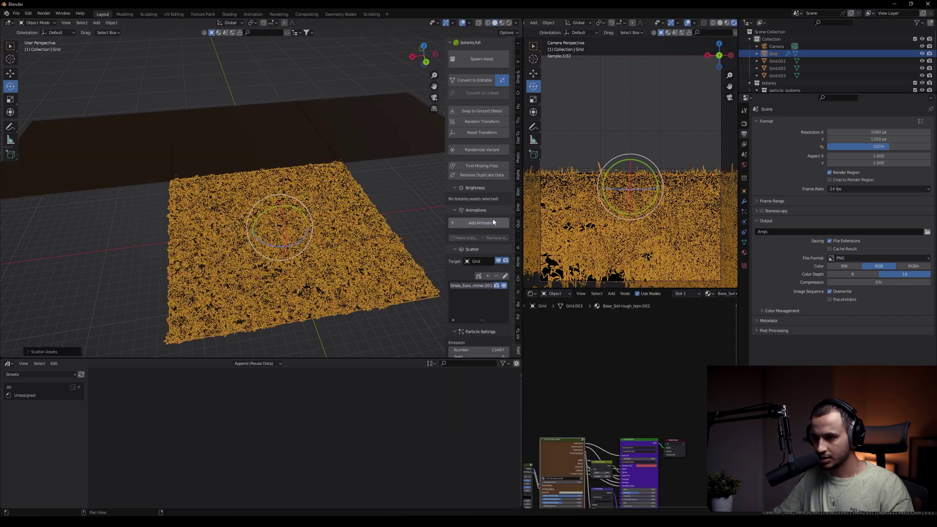
{"action": "scroll", "coordinate": [480, 316], "scroll_direction": "down", "scroll_amount": 2}
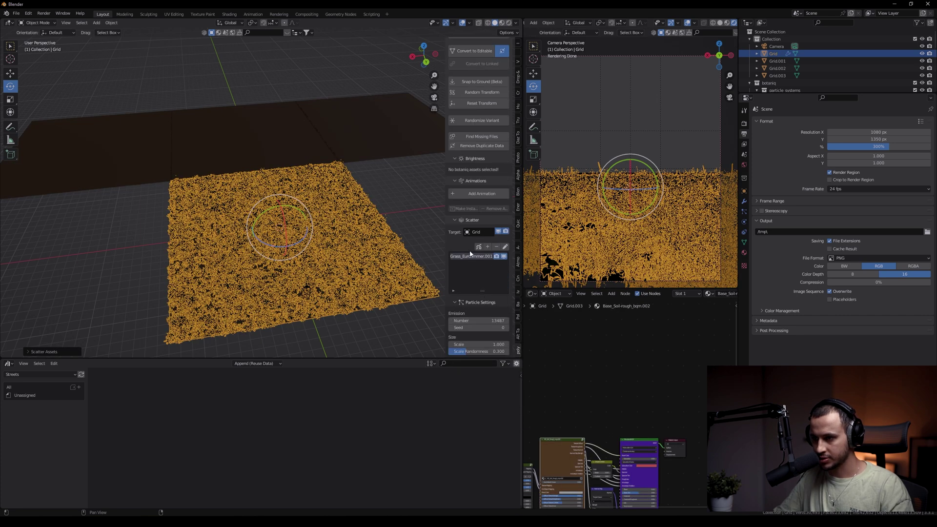
Step: Raise the world lighting Strength to 19.3
{"action": "left_click", "coordinate": [413, 202]}
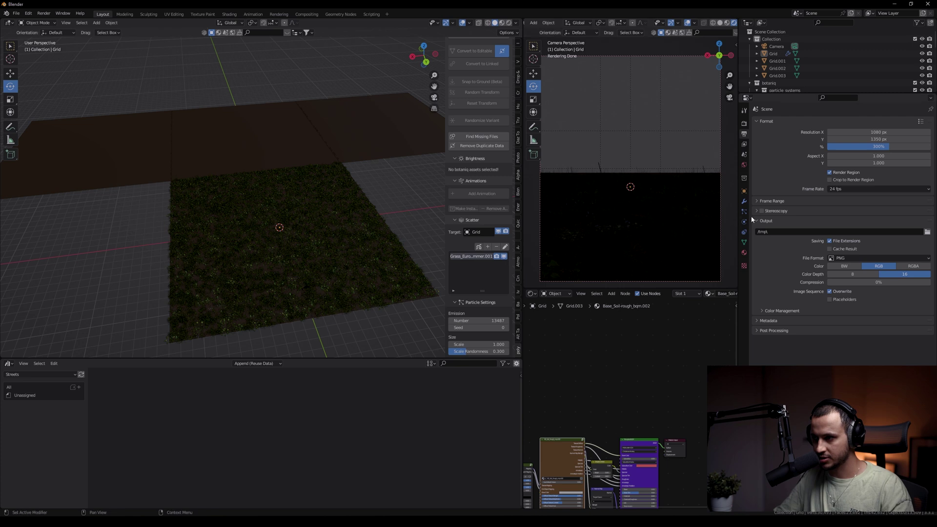
{"action": "left_click", "coordinate": [744, 166]}
{"action": "left_click_drag", "start_coordinate": [877, 178], "coordinate": [907, 177]}
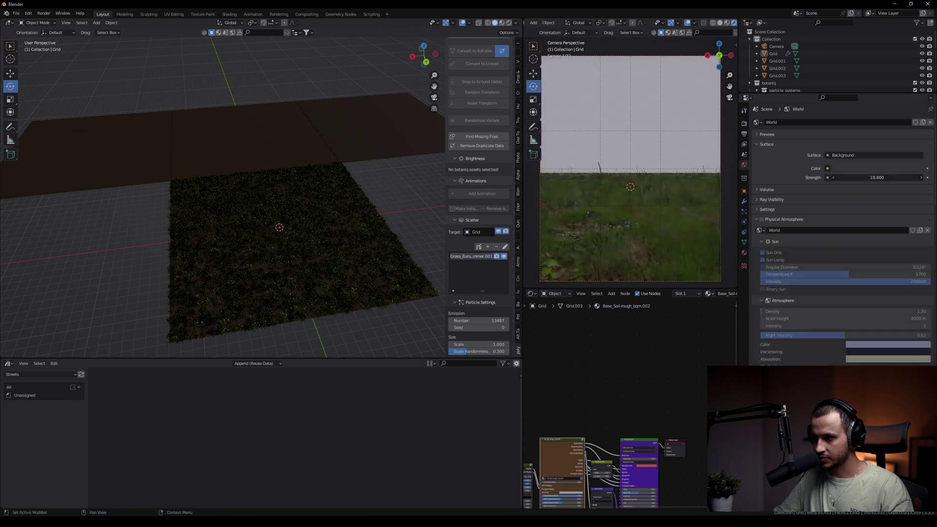
Step: Scatter the same meadow grass onto Grid.002, the top-middle plane and Grid.003
{"action": "left_click", "coordinate": [325, 132]}
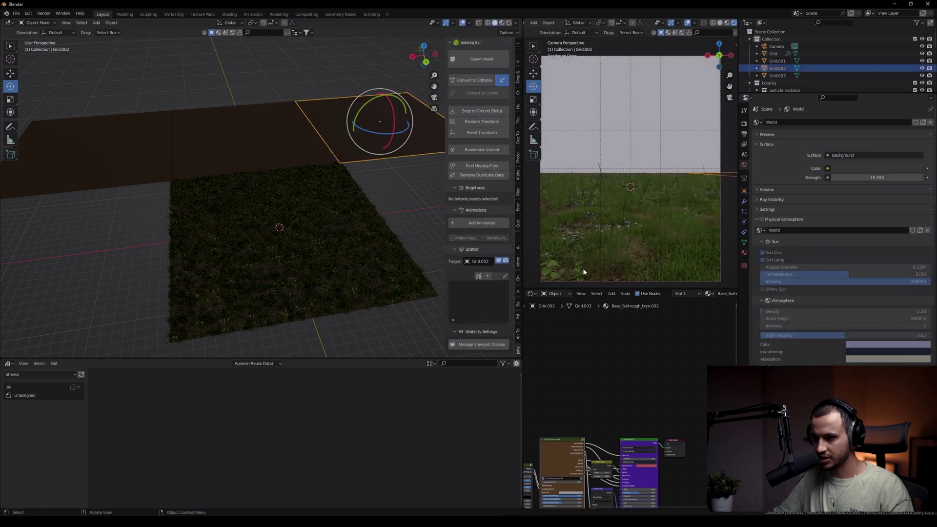
{"action": "left_click", "coordinate": [487, 276]}
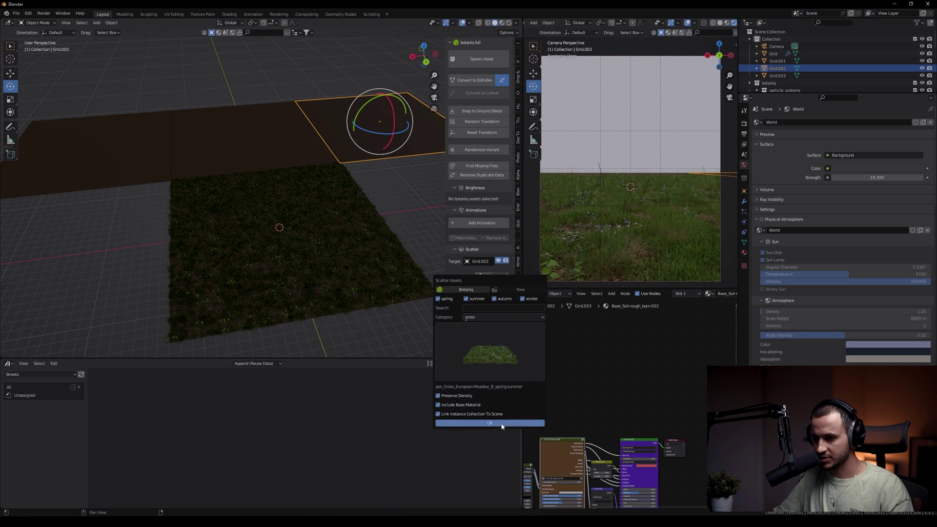
{"action": "key", "text": "Return"}
{"action": "left_click", "coordinate": [322, 168]}
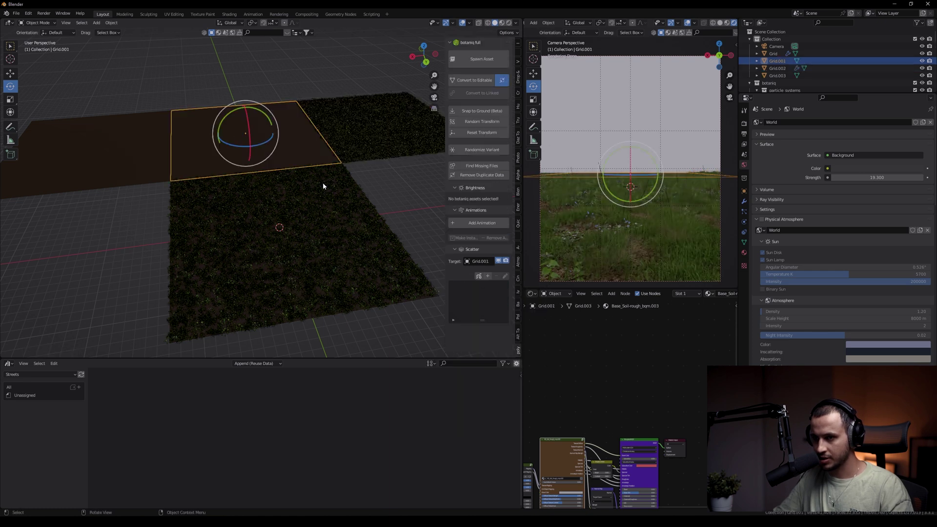
{"action": "left_click", "coordinate": [487, 276]}
{"action": "key", "text": "Return"}
{"action": "left_click", "coordinate": [97, 146]}
{"action": "left_click", "coordinate": [488, 276]}
{"action": "key", "text": "Return"}
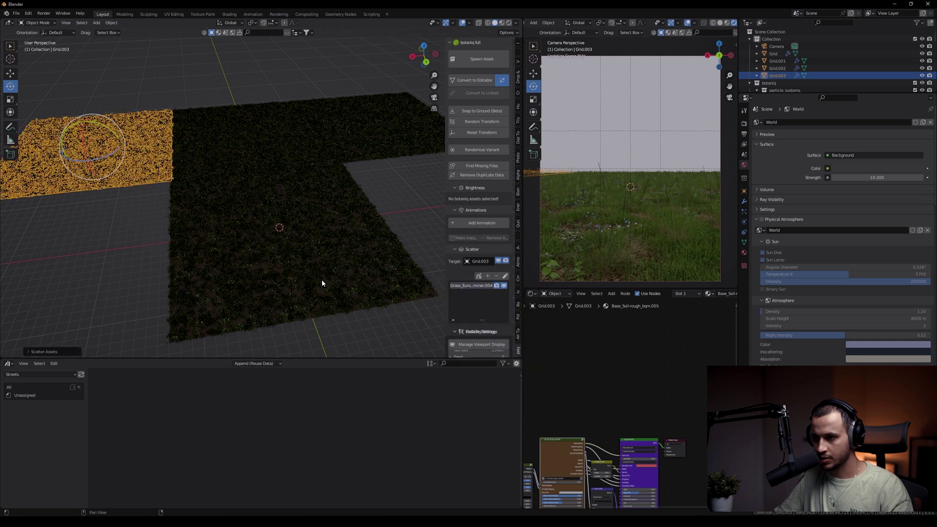
{"action": "left_click", "coordinate": [320, 282]}
{"action": "scroll", "coordinate": [476, 274], "scroll_direction": "down", "scroll_amount": 2}
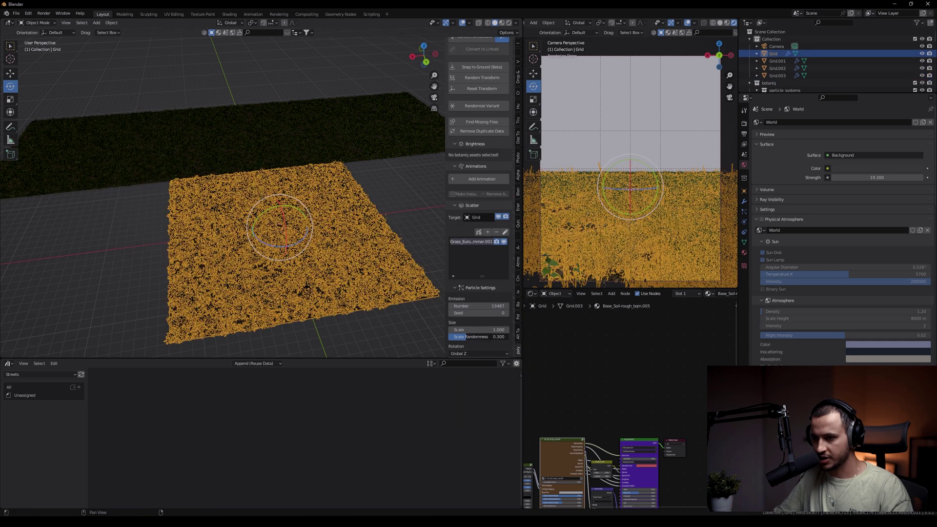
Step: Set the centre grass particle Scale to 1.27 and Scale Randomness to 0.663
{"action": "left_click_drag", "start_coordinate": [469, 336], "coordinate": [488, 329]}
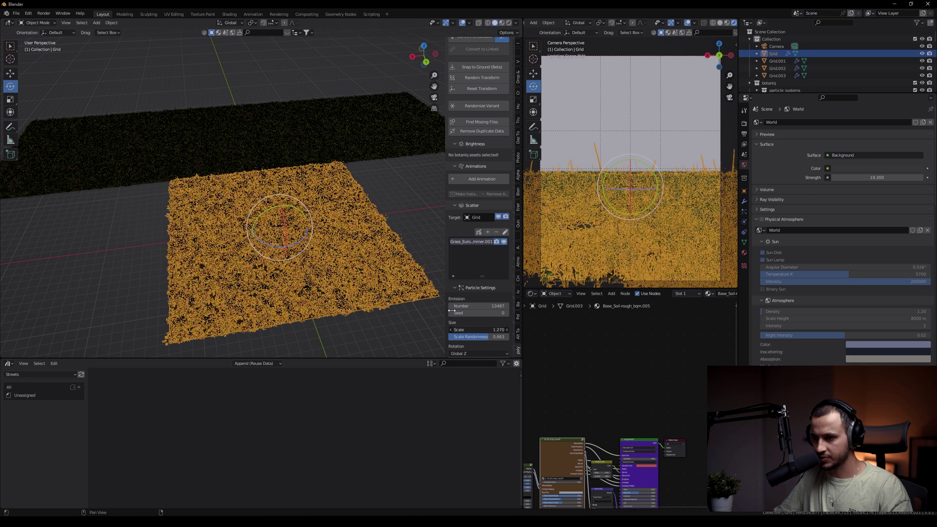
{"action": "left_click", "coordinate": [414, 223]}
{"action": "scroll", "coordinate": [358, 179], "scroll_direction": "up", "scroll_amount": 2}
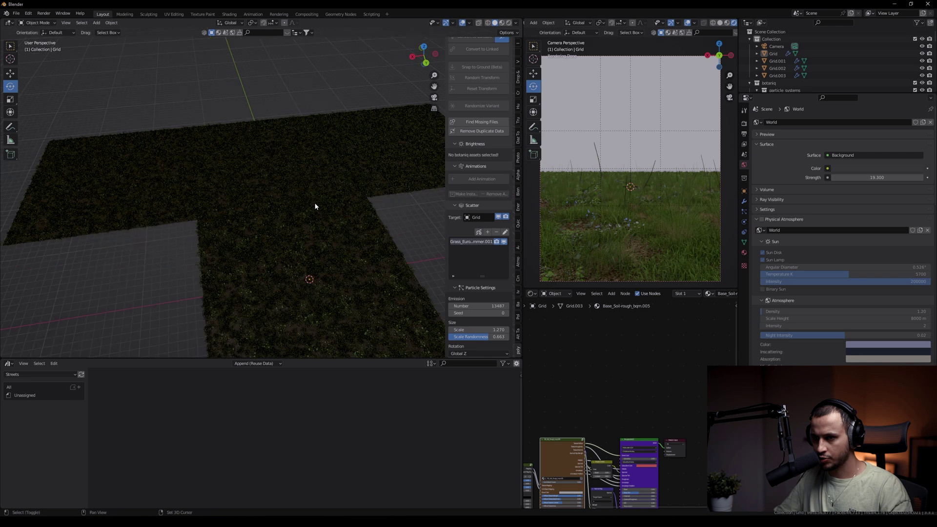
{"action": "scroll", "coordinate": [290, 107], "scroll_direction": "up", "scroll_amount": 2}
Step: Download the Ridged Altocumulus Sunrise Skydome HDRI at 2048 resolution
{"action": "left_click", "coordinate": [235, 33]}
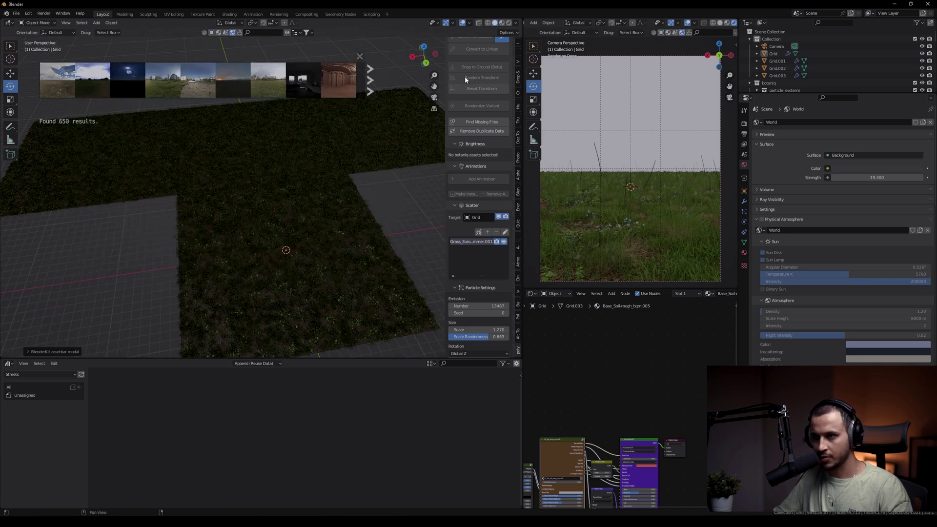
{"action": "scroll", "coordinate": [464, 76], "scroll_direction": "up", "scroll_amount": 2}
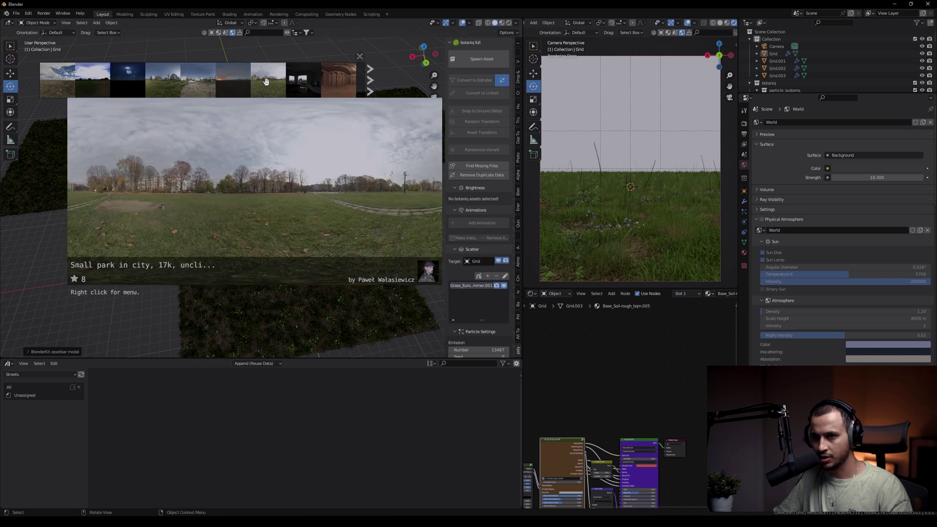
{"action": "mouse_move", "coordinate": [233, 80]}
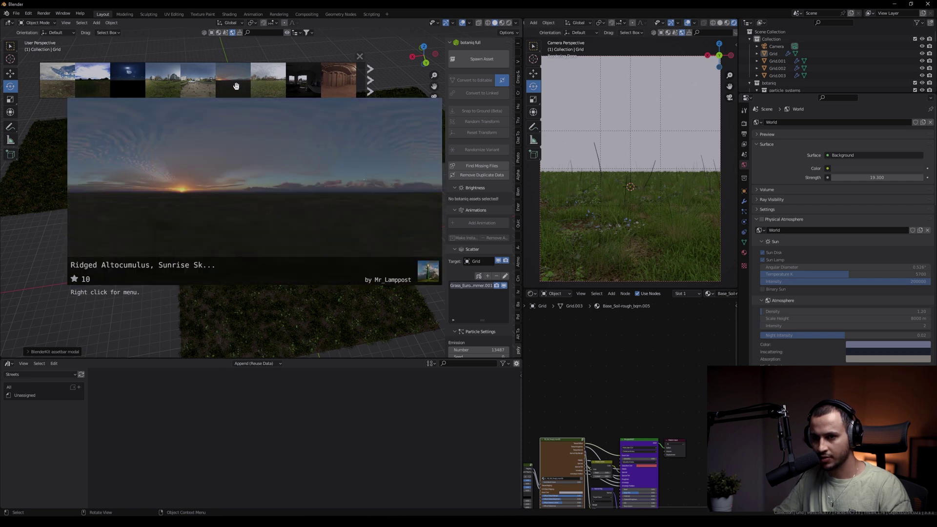
{"action": "left_click", "coordinate": [236, 80]}
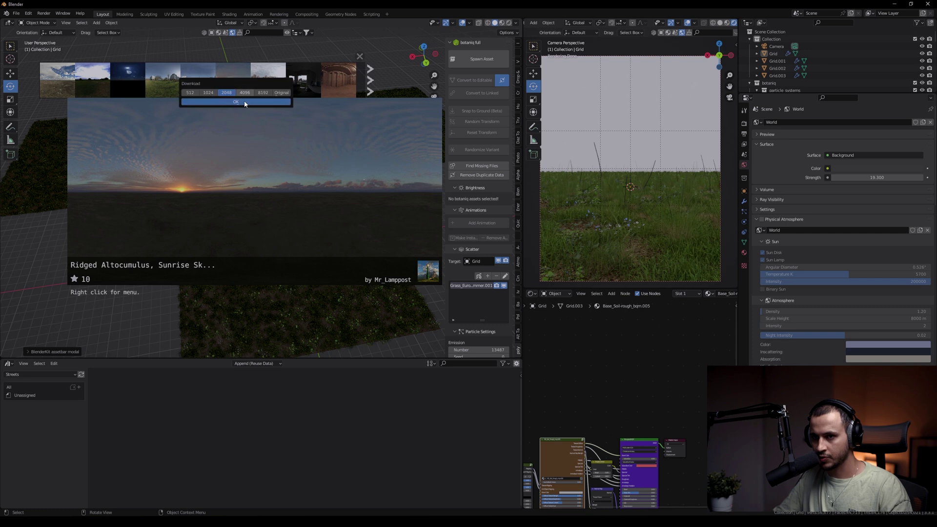
{"action": "left_click", "coordinate": [247, 103]}
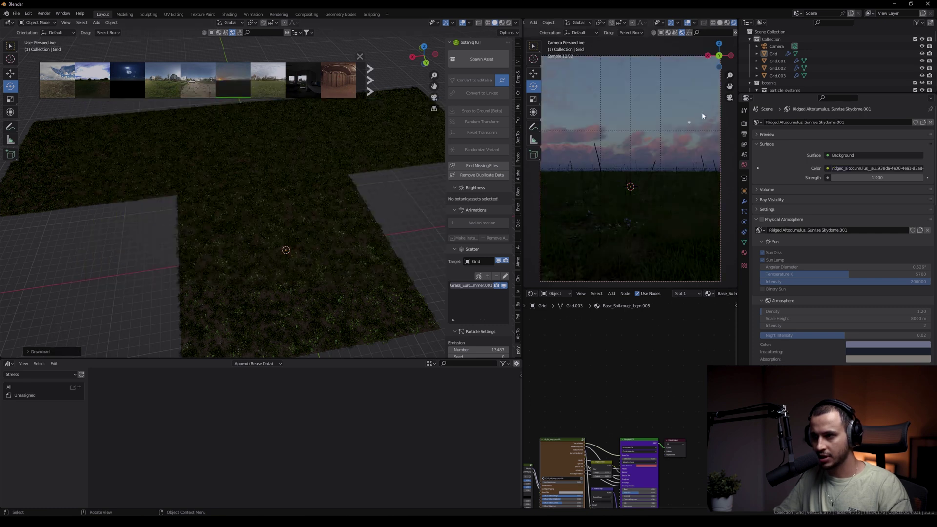
Step: Rotate the sky's mapping around Z to about -27° to reposition the sunrise
{"action": "left_click", "coordinate": [671, 23]}
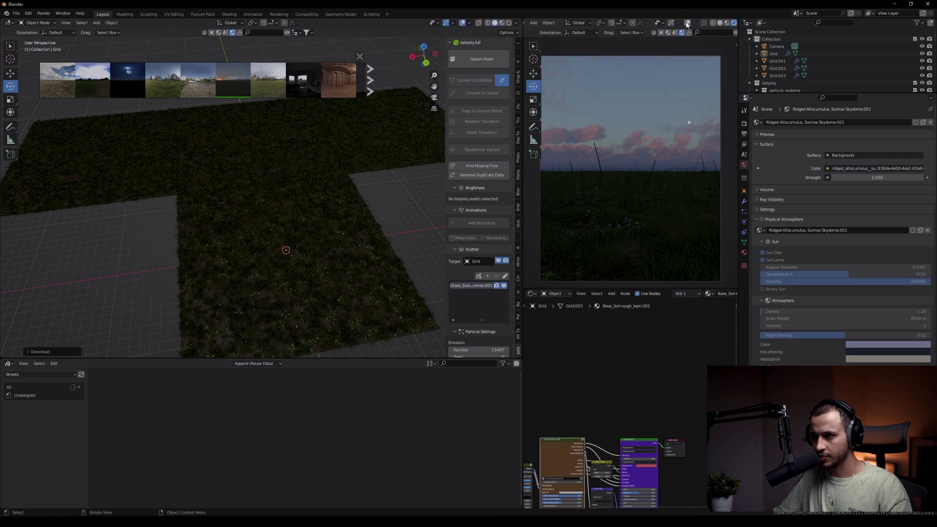
{"action": "left_click", "coordinate": [759, 167]}
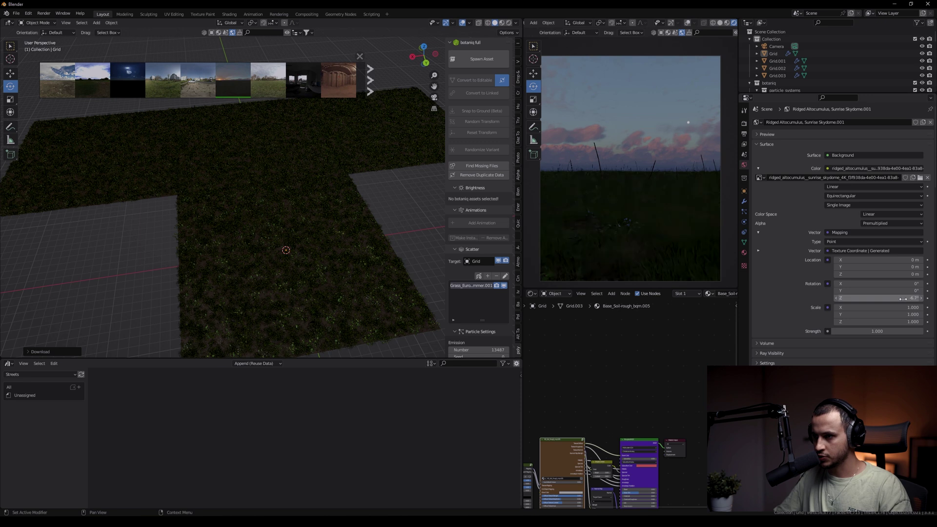
{"action": "left_click_drag", "start_coordinate": [903, 299], "coordinate": [863, 297]}
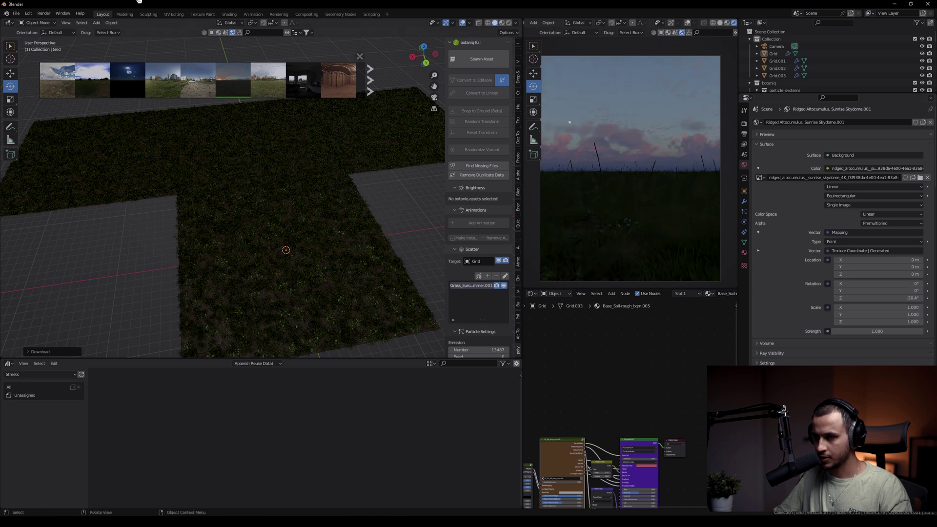
Step: Search the BlenderKit library for 'Tree' and drop the Ahorn tree onto the field
{"action": "left_click", "coordinate": [290, 32]}
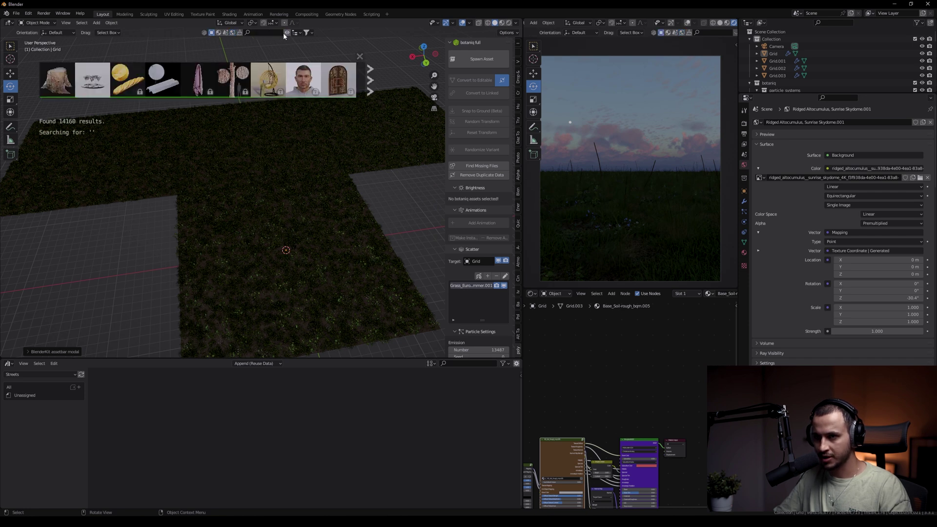
{"action": "key", "text": "Caps_Lock"}
{"action": "key", "text": "Caps_Lock"}
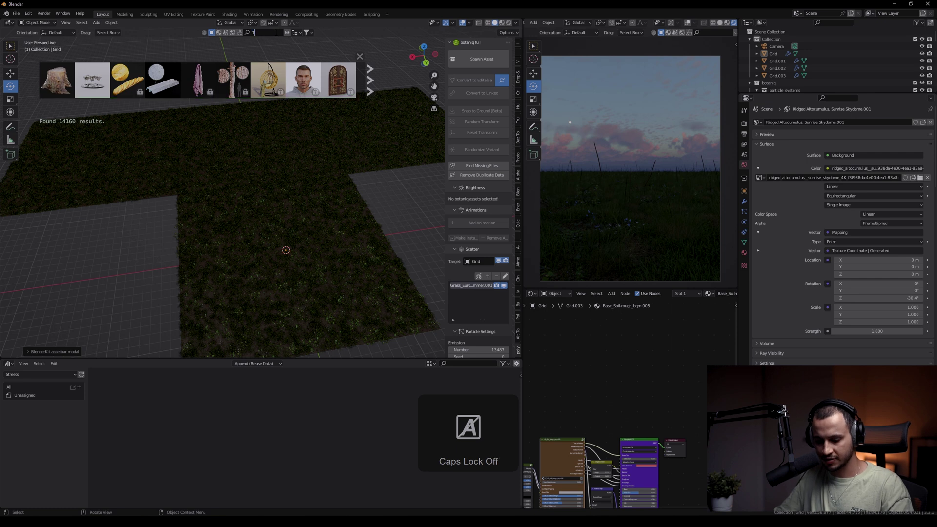
{"action": "type", "text": "Tree"}
{"action": "key", "text": "Return"}
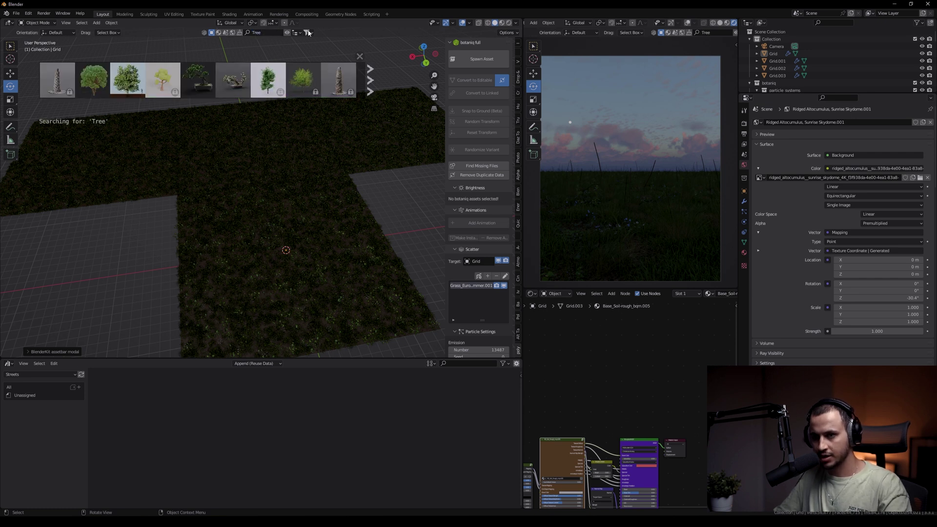
{"action": "mouse_move", "coordinate": [126, 79]}
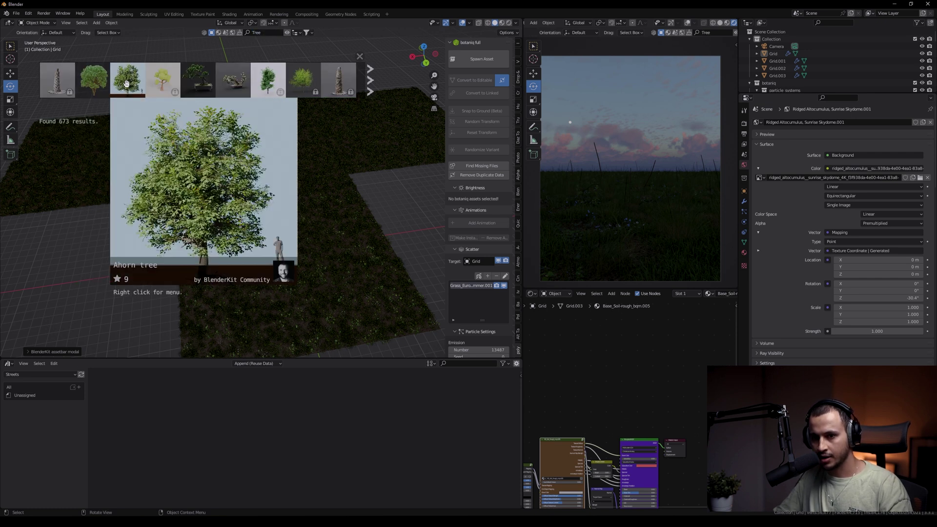
{"action": "left_click_drag", "start_coordinate": [124, 87], "coordinate": [286, 195]}
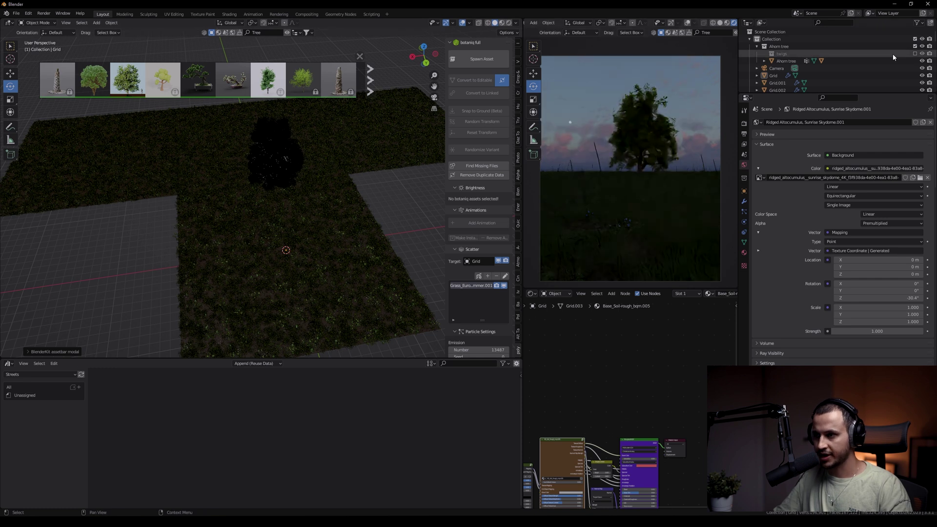
{"action": "scroll", "coordinate": [851, 70], "scroll_direction": "down", "scroll_amount": 2}
{"action": "scroll", "coordinate": [846, 72], "scroll_direction": "up", "scroll_amount": 3}
{"action": "scroll", "coordinate": [839, 61], "scroll_direction": "up", "scroll_amount": 2}
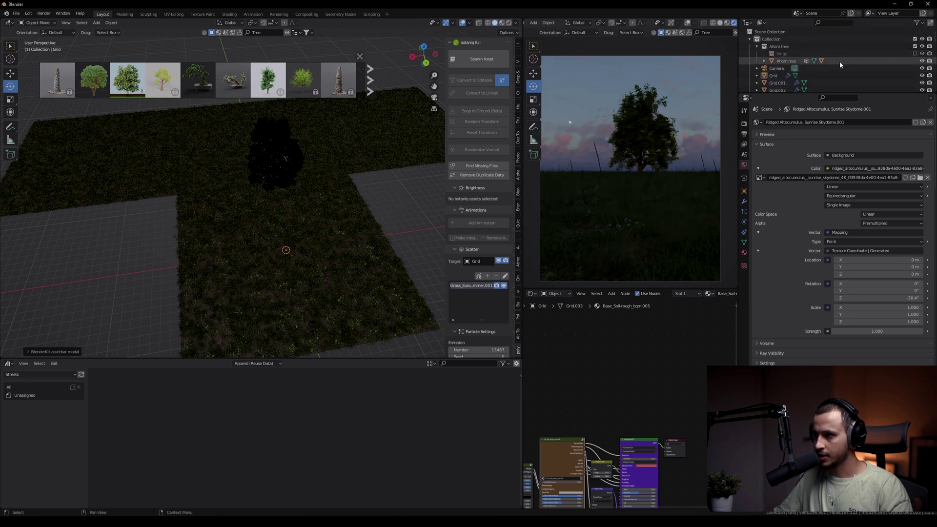
Step: Move the Ahorn tree along the X axis into position
{"action": "left_click", "coordinate": [842, 60]}
{"action": "key", "text": "g"}
{"action": "key", "text": "x"}
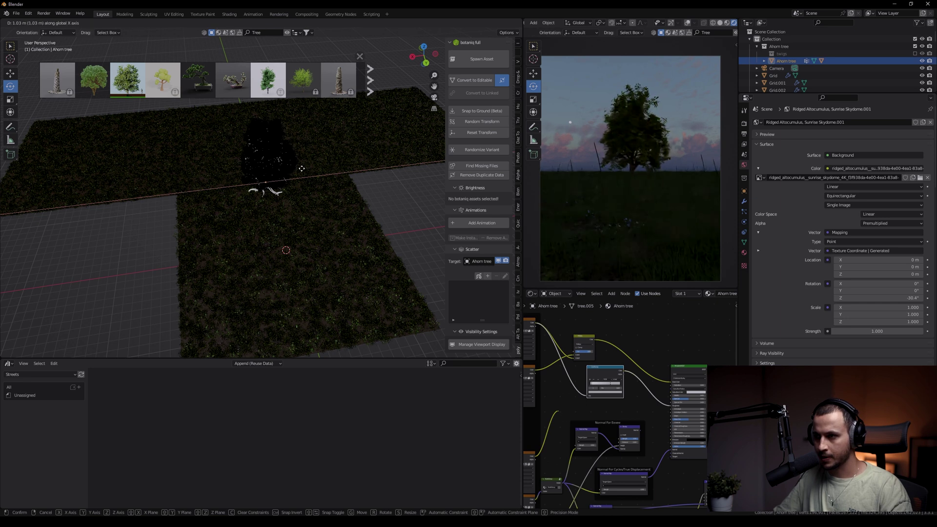
{"action": "left_click", "coordinate": [299, 172]}
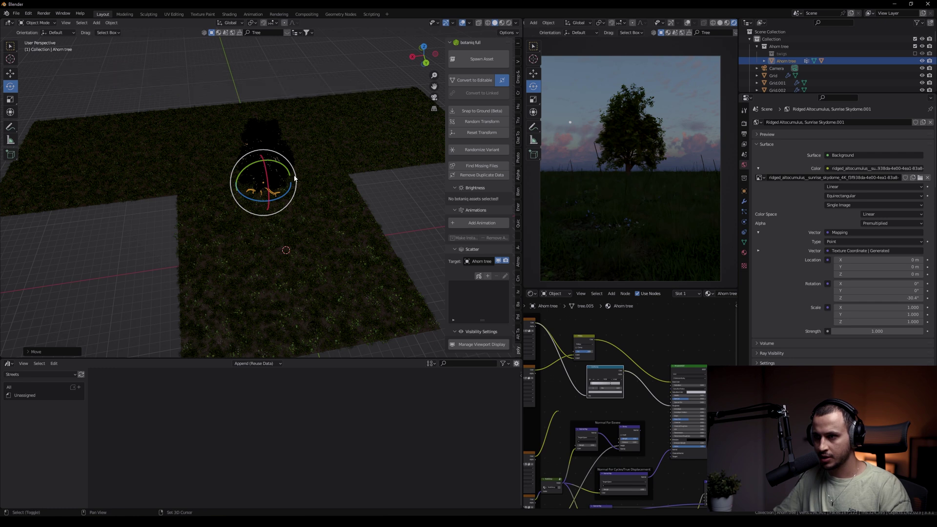
{"action": "middle_click_drag", "start_coordinate": [294, 178], "coordinate": [301, 206]}
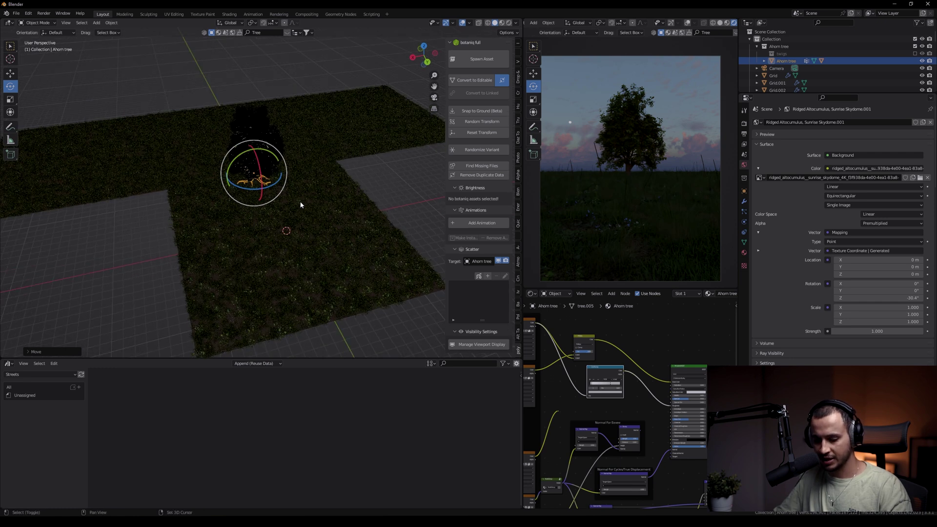
Step: Add a cube, scale it into a large slab, and move it over the meadow
{"action": "key", "text": "shift+a"}
{"action": "left_click", "coordinate": [338, 211]}
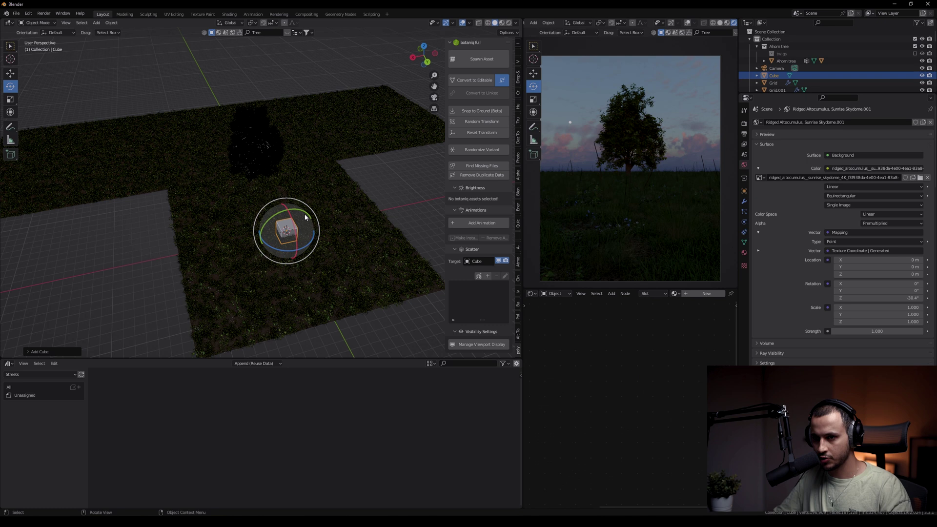
{"action": "key", "text": "s"}
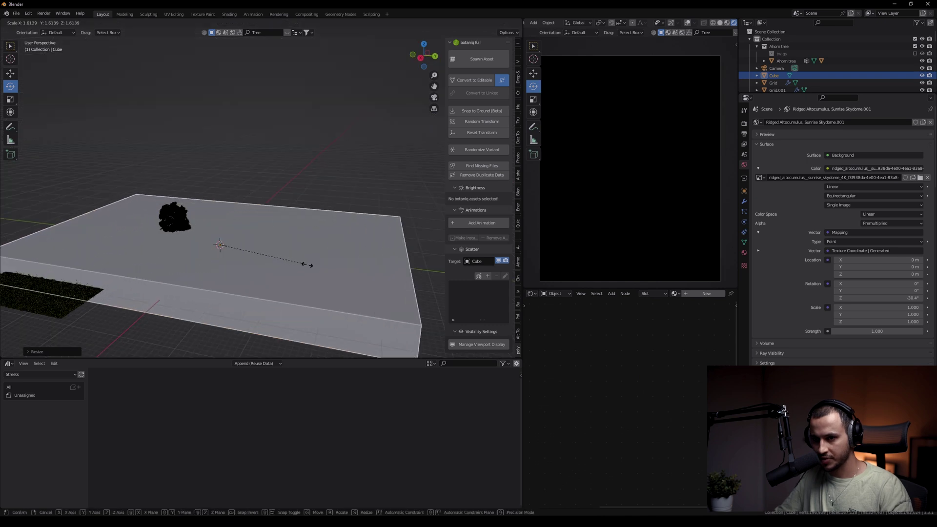
{"action": "left_click", "coordinate": [320, 271]}
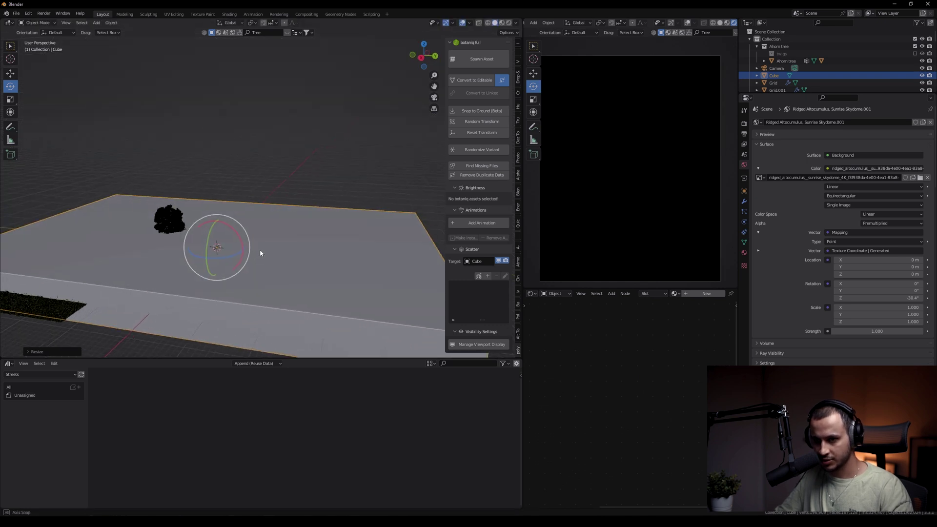
{"action": "key", "text": "g"}
{"action": "left_click", "coordinate": [239, 247]}
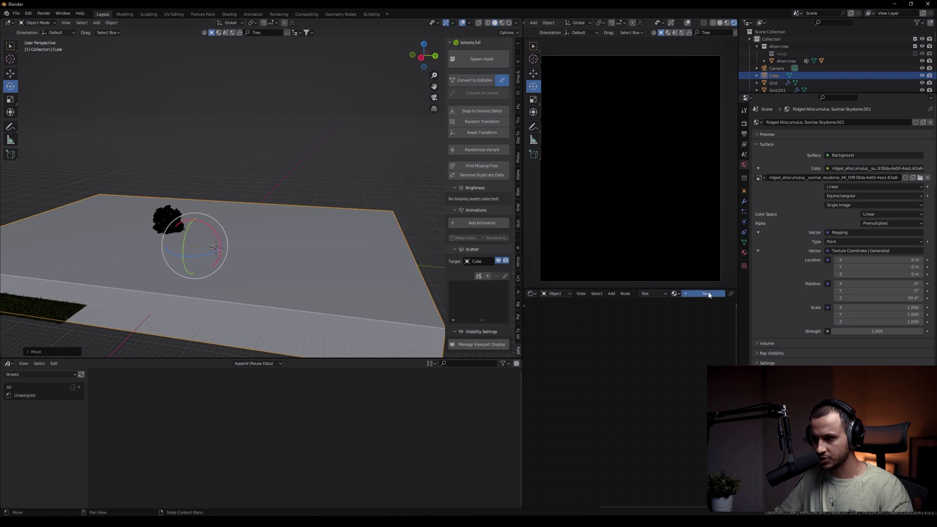
Step: Create a new material for the slab
{"action": "left_click", "coordinate": [708, 294]}
{"action": "scroll", "coordinate": [654, 425], "scroll_direction": "up", "scroll_amount": 2}
{"action": "scroll", "coordinate": [665, 411], "scroll_direction": "up", "scroll_amount": 1}
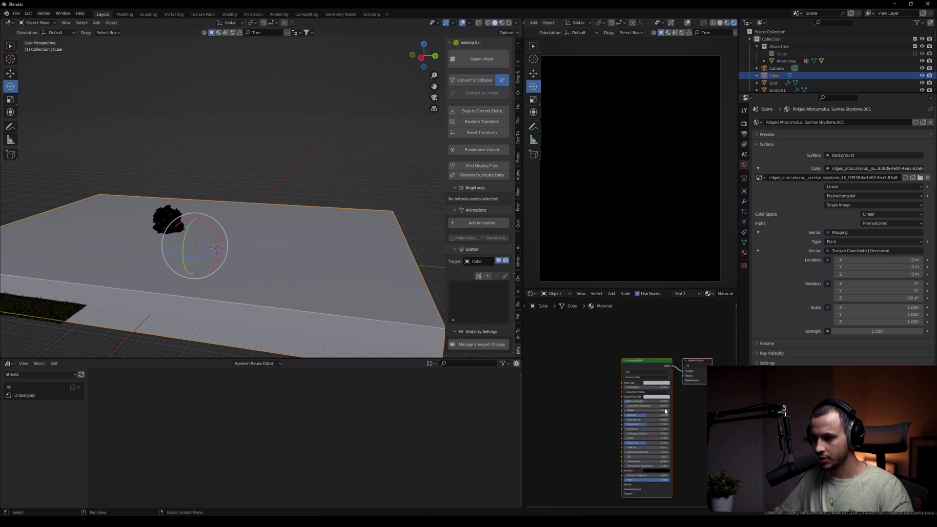
Step: Replace the slab material's Principled BSDF with a Volume Scatter node
{"action": "scroll", "coordinate": [644, 372], "scroll_direction": "up", "scroll_amount": 1}
{"action": "middle_click_drag", "start_coordinate": [645, 367], "coordinate": [621, 348]}
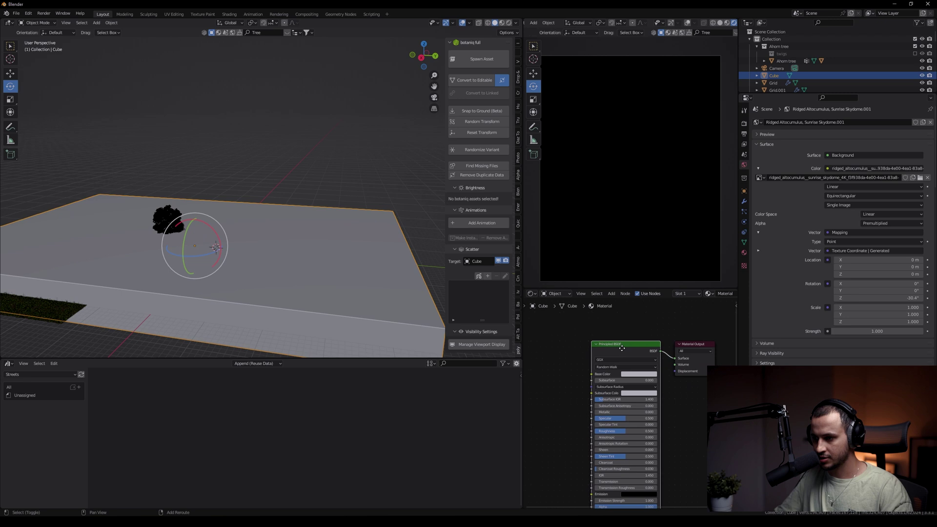
{"action": "key", "text": "x"}
{"action": "key", "text": "shift+a"}
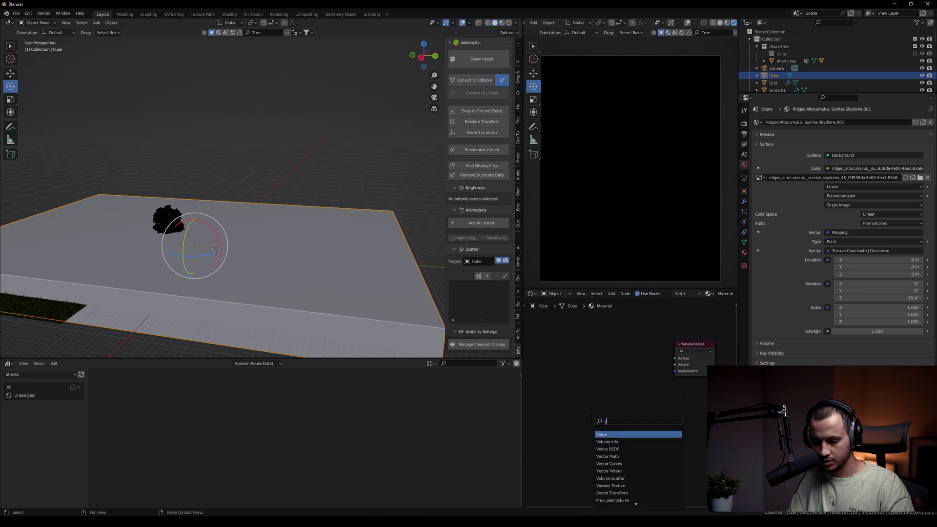
{"action": "type", "text": "volum"}
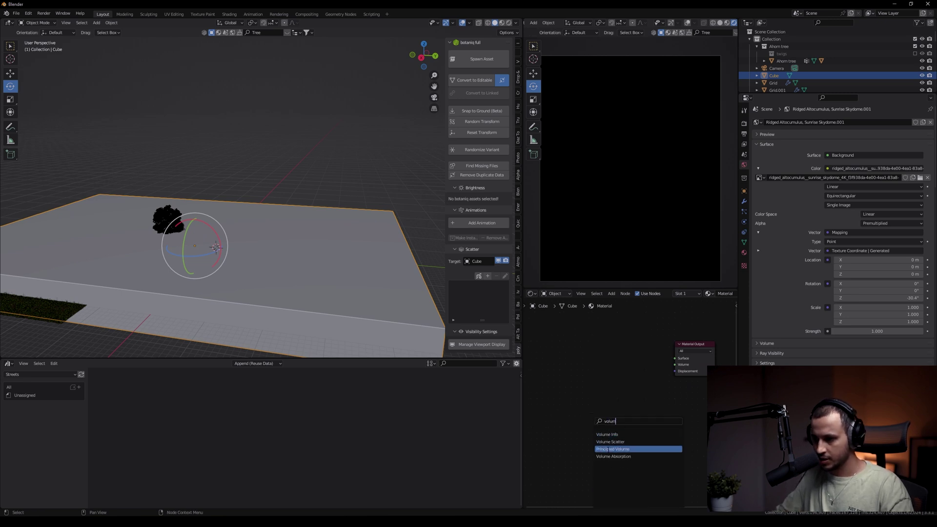
{"action": "key", "text": "Return"}
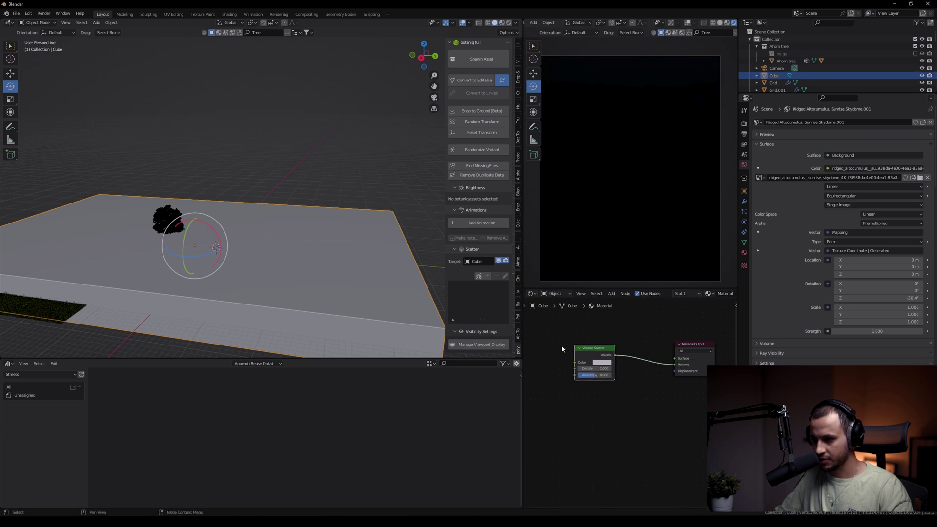
Step: Lower the Volume Scatter density to 0.1
{"action": "scroll", "coordinate": [579, 371], "scroll_direction": "up", "scroll_amount": 1}
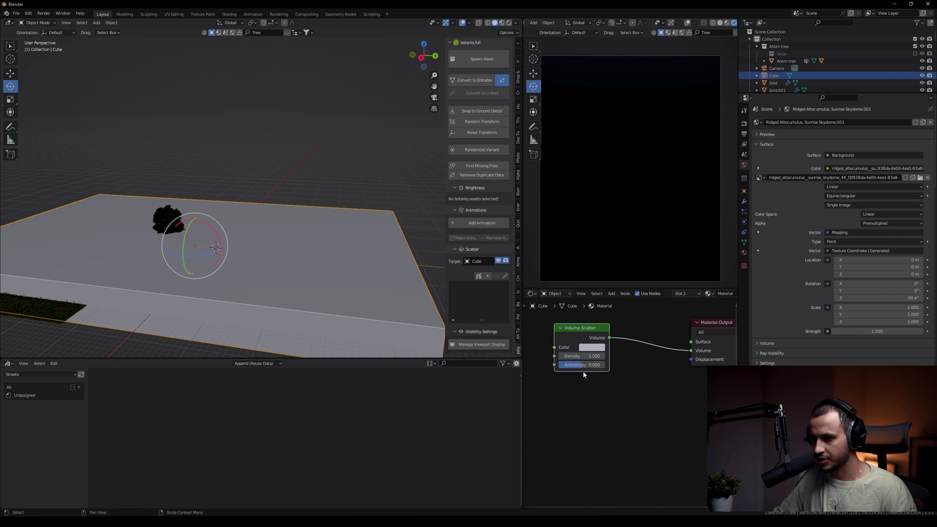
{"action": "scroll", "coordinate": [592, 381], "scroll_direction": "up", "scroll_amount": 1}
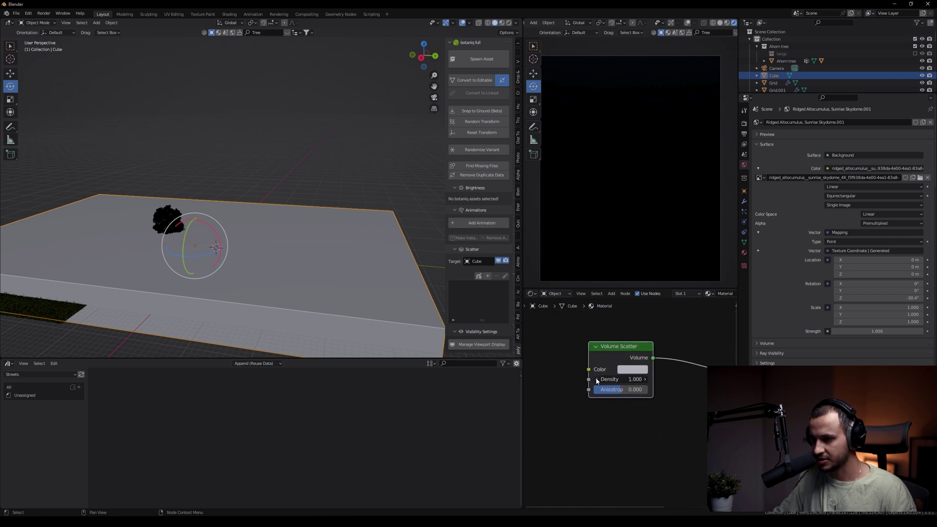
{"action": "left_click_drag", "start_coordinate": [597, 381], "coordinate": [580, 381]}
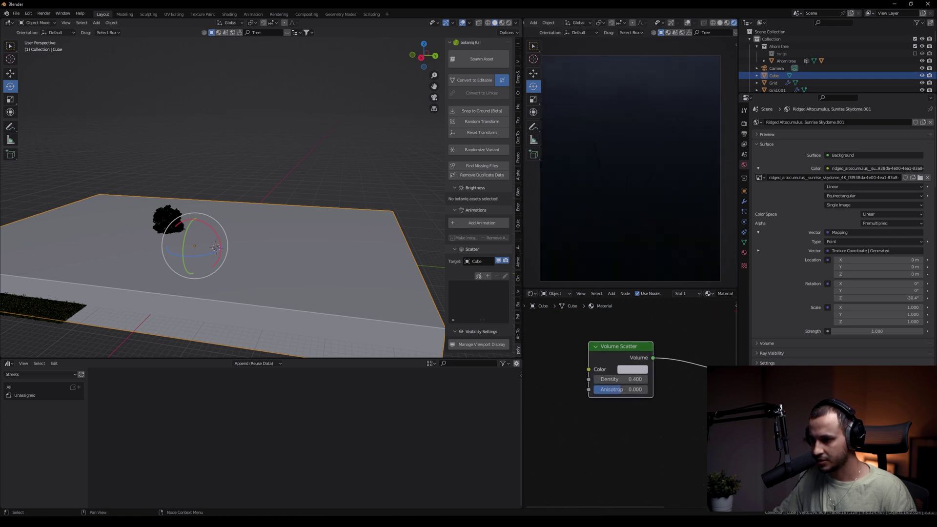
{"action": "left_click", "coordinate": [596, 380]}
{"action": "type", "text": "0.100"}
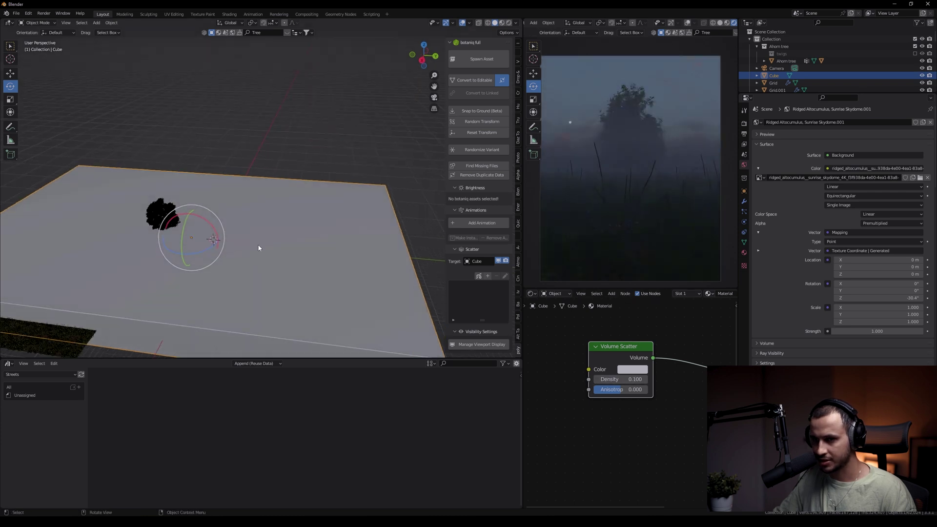
Step: Set the fog box's viewport Display As option to Wire
{"action": "middle_click_drag", "start_coordinate": [259, 247], "coordinate": [381, 253], "text": "shift"}
{"action": "left_click", "coordinate": [744, 191]}
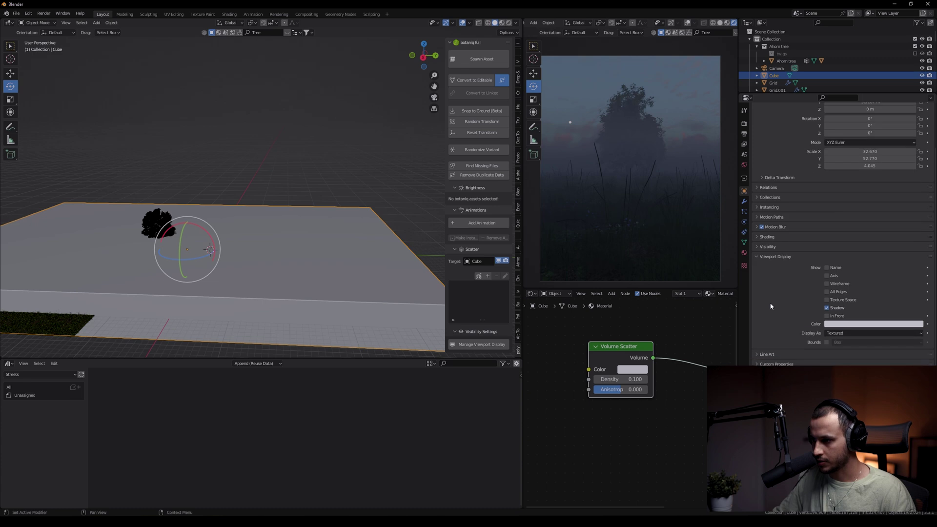
{"action": "left_click", "coordinate": [851, 333]}
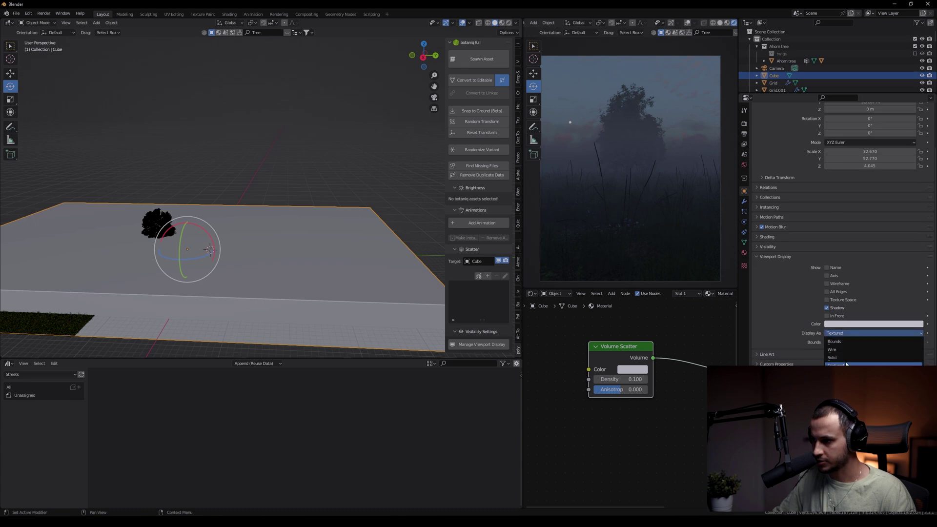
{"action": "left_click", "coordinate": [847, 350]}
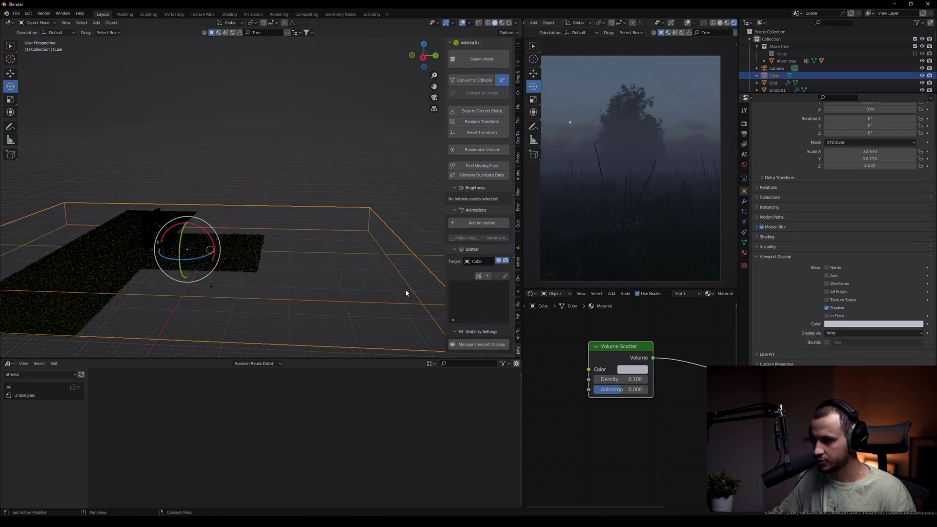
Step: Move the grass plane along the X axis
{"action": "mouse_move", "coordinate": [408, 293]}
{"action": "middle_mouse_down"}
{"action": "mouse_move", "coordinate": [296, 291]}
{"action": "mouse_move", "coordinate": [271, 241]}
{"action": "mouse_move", "coordinate": [254, 273]}
{"action": "middle_mouse_up"}
{"action": "left_click", "coordinate": [293, 263]}
{"action": "key", "text": "g"}
{"action": "key", "text": "x"}
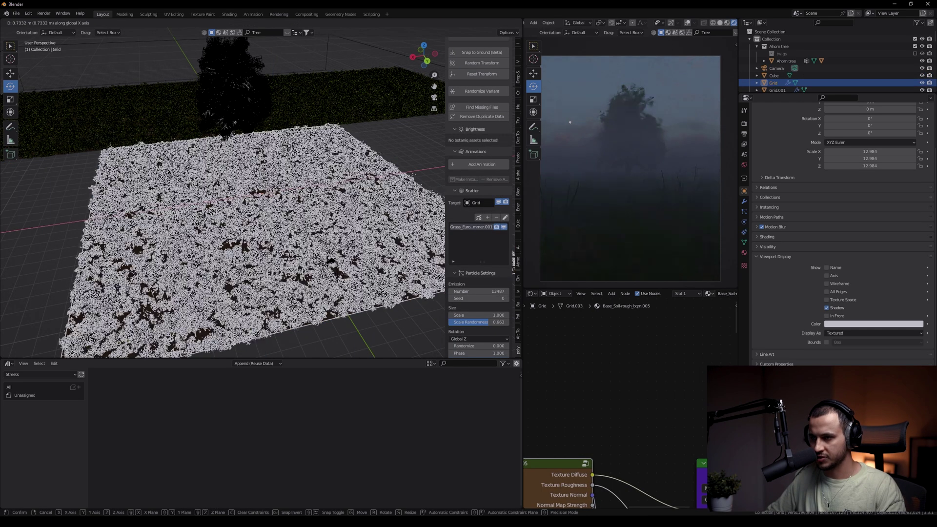
{"action": "left_click", "coordinate": [380, 306]}
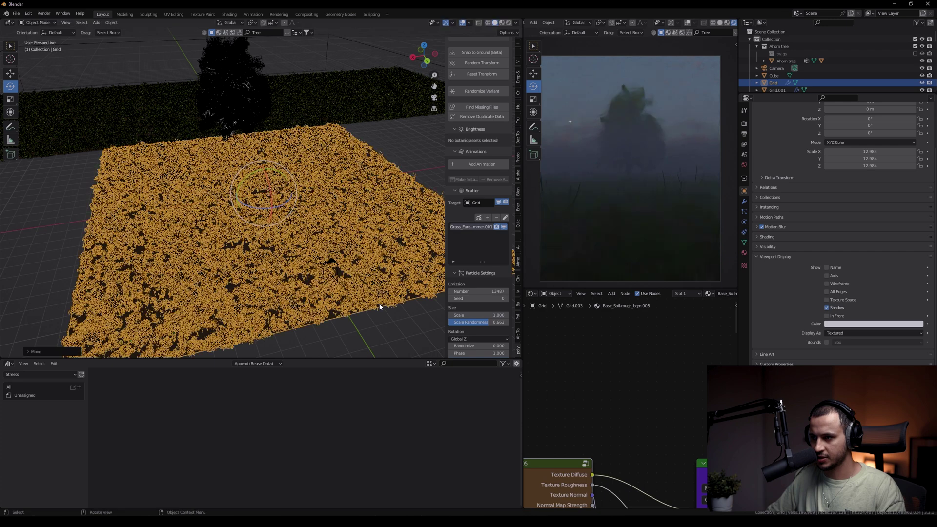
{"action": "left_click", "coordinate": [384, 315]}
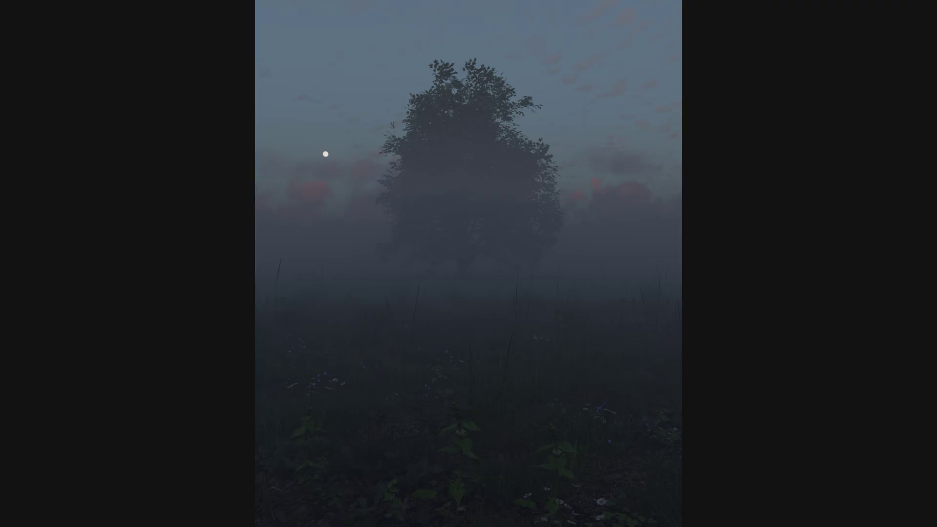